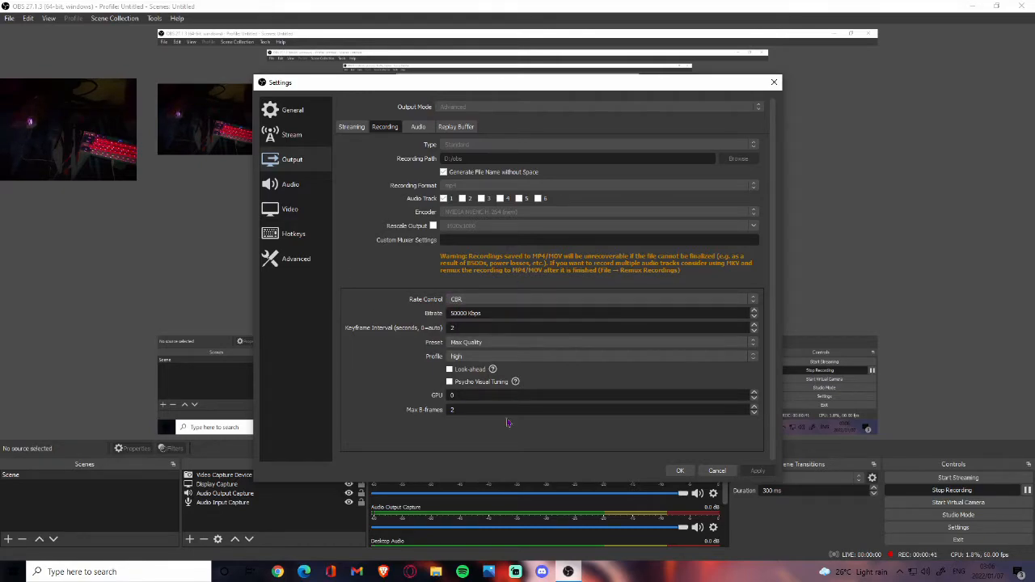
- Choose CBR rate control, the Max Quality preset and the high profile for the recording encoder
left_click(479, 300)
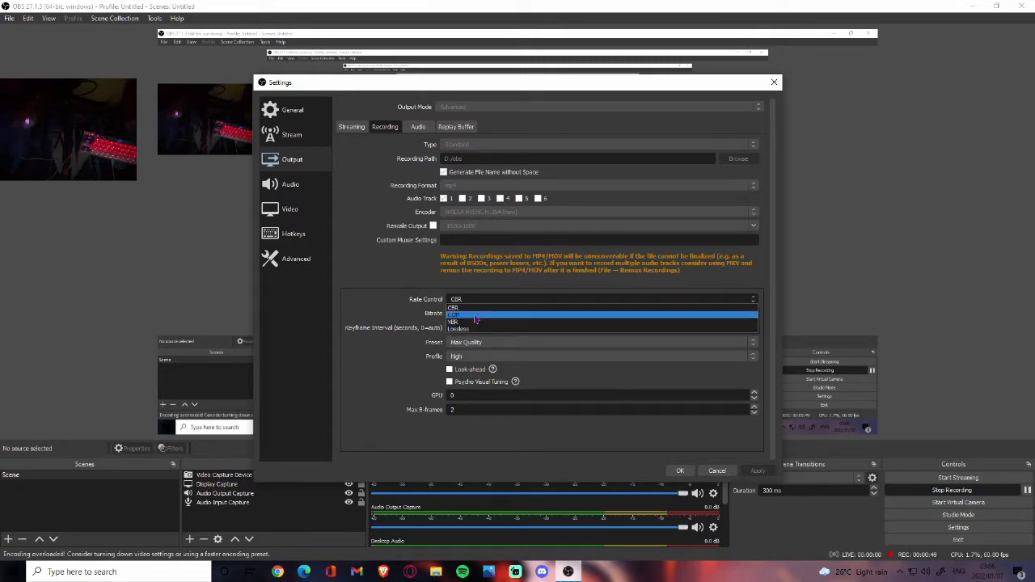
left_click(499, 309)
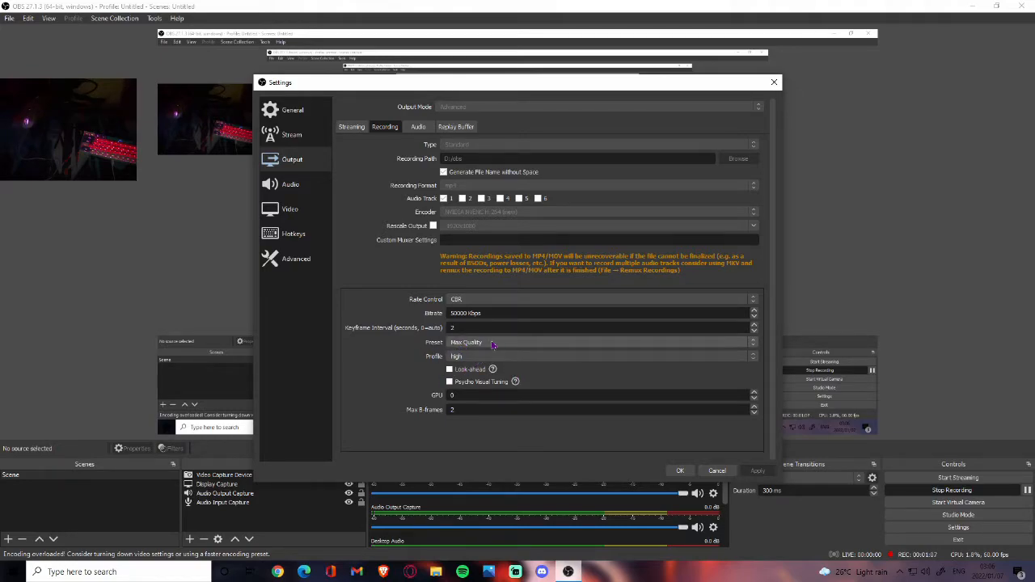
left_click(498, 344)
left_click(501, 351)
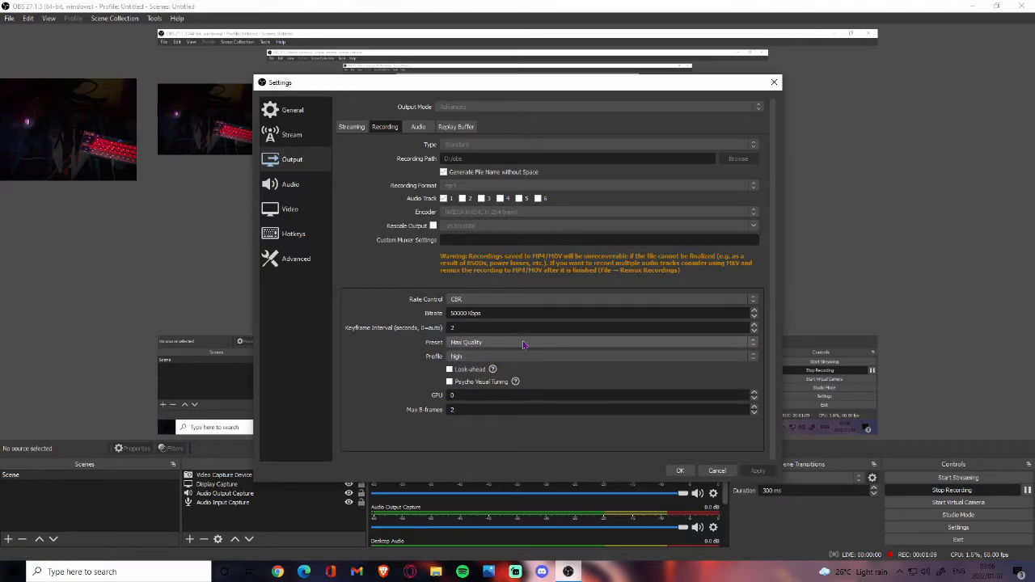
left_click(489, 357)
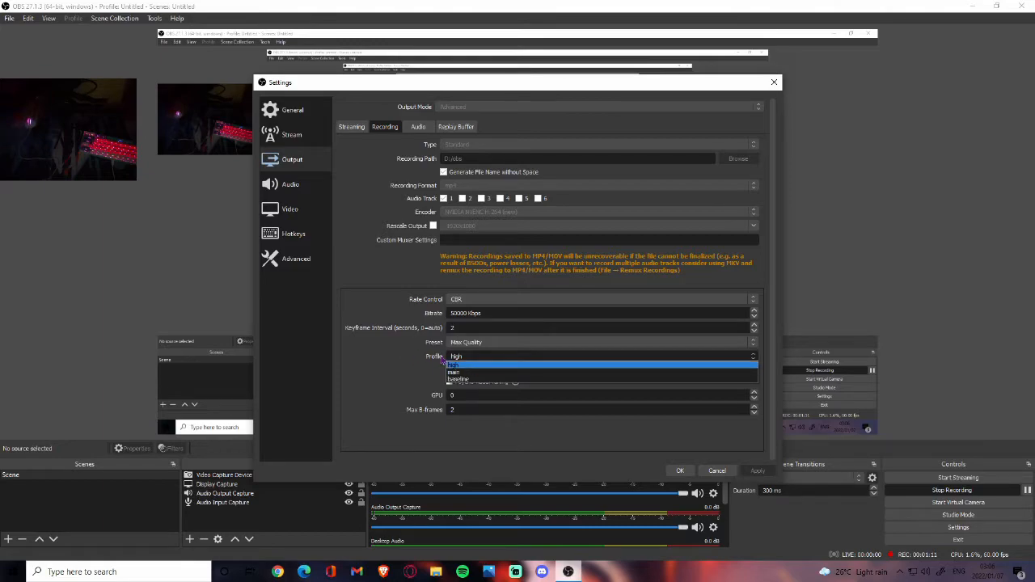
left_click(467, 366)
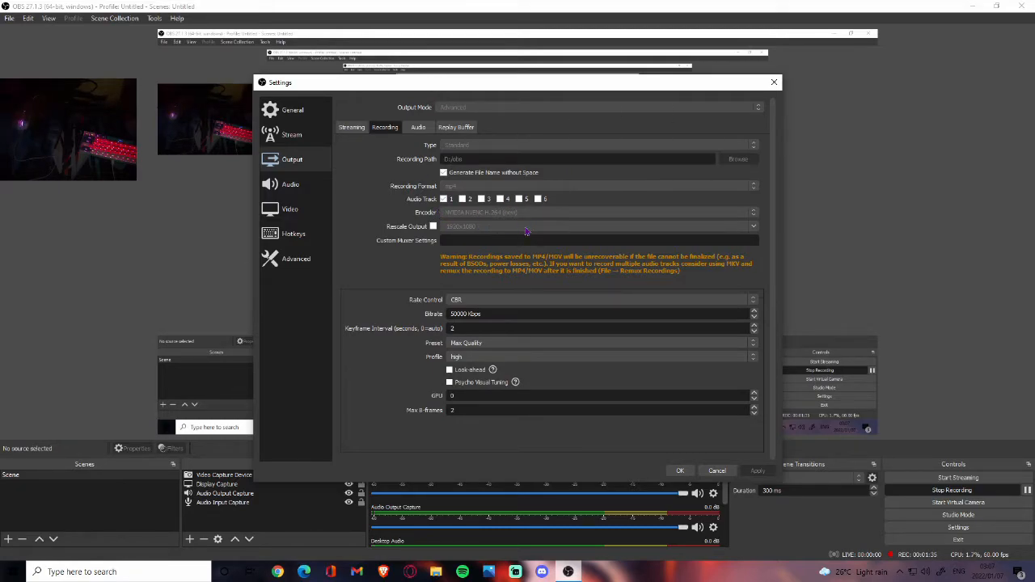
- Look over the video settings and the full list of assignable hotkeys, from streaming and recording controls to the audio sources
left_click(323, 214)
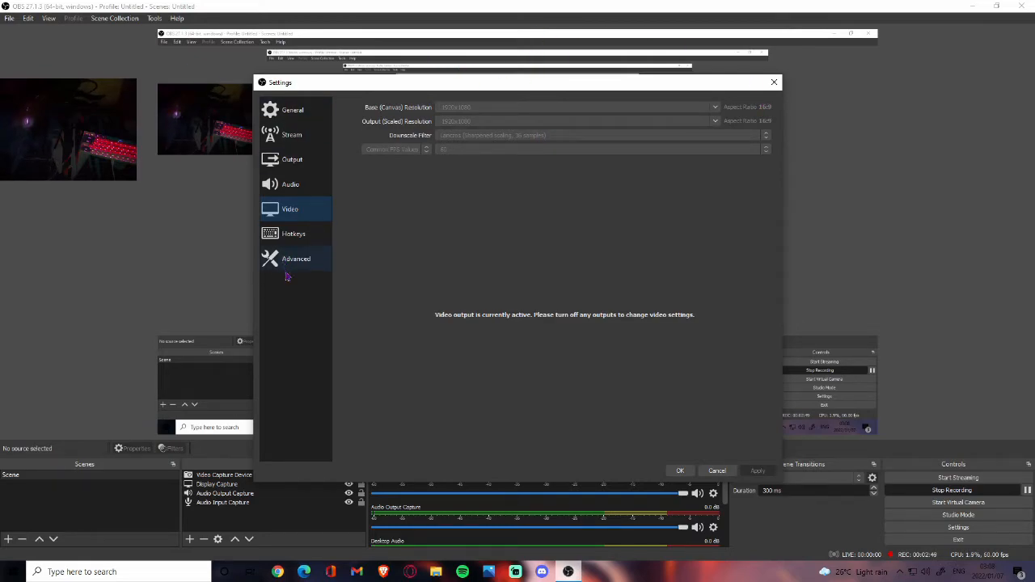
left_click(293, 237)
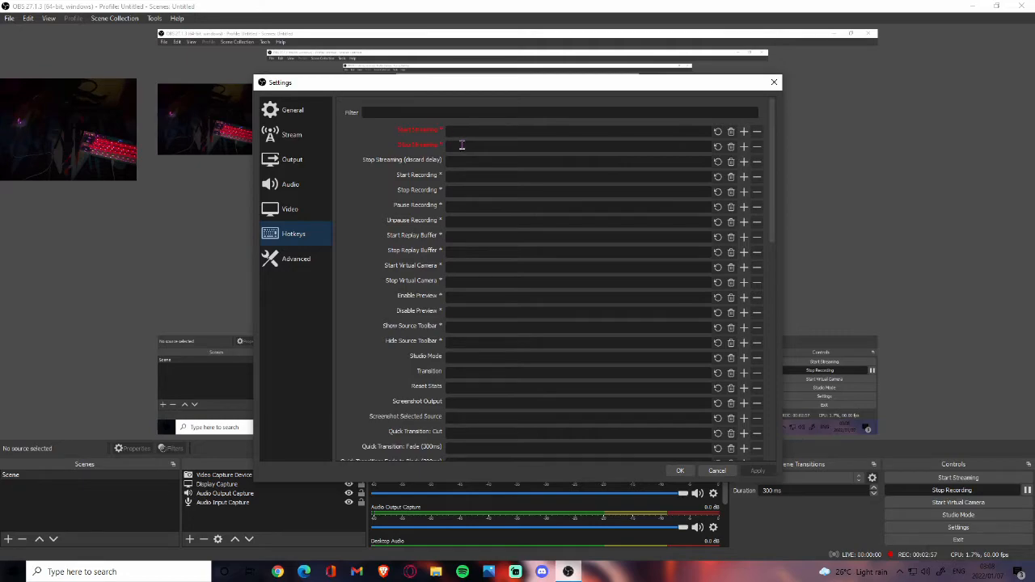
scroll(442, 243, "down", 15)
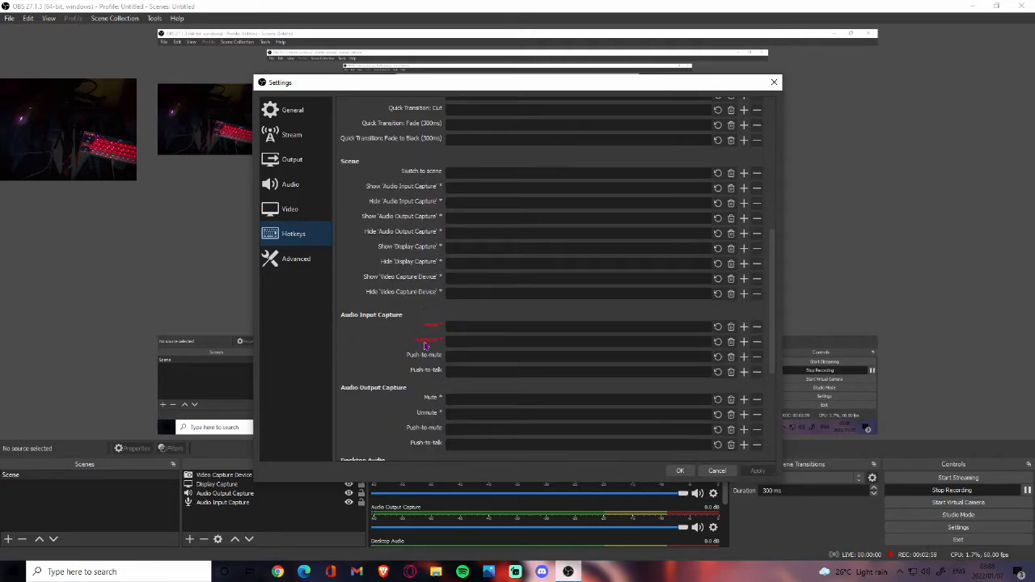
scroll(437, 345, "up", 15)
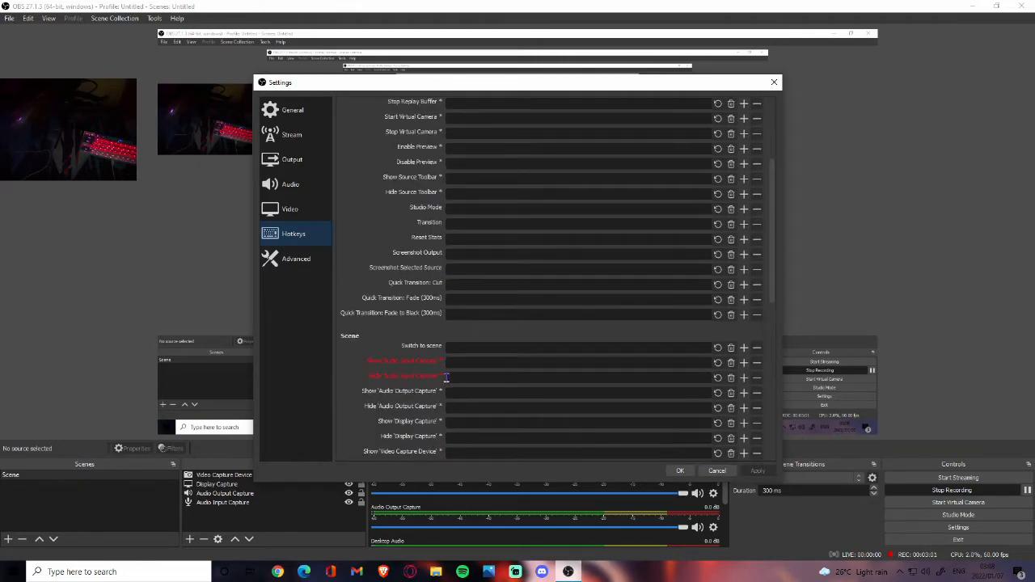
scroll(511, 347, "down", 6)
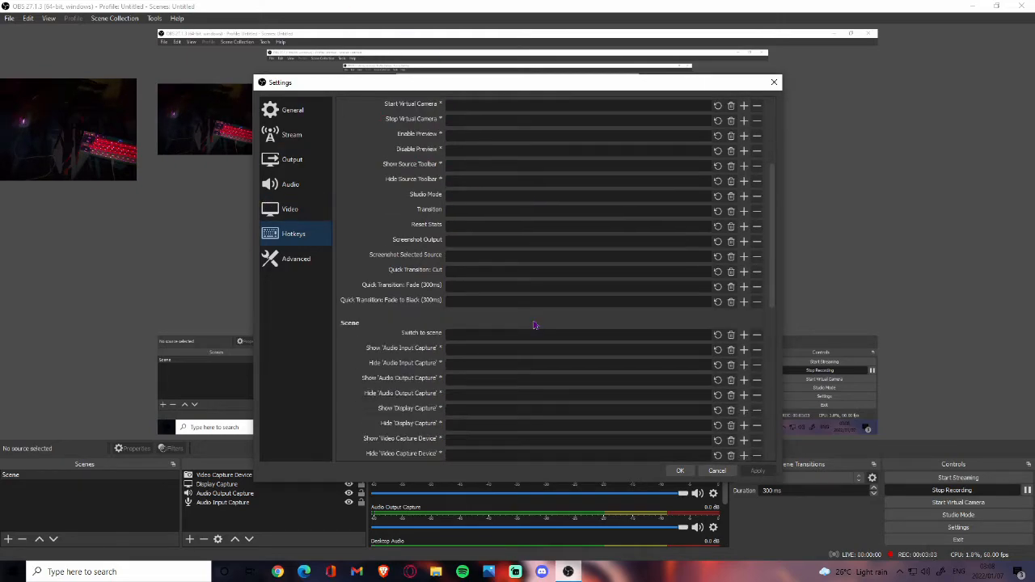
scroll(510, 347, "down", 3)
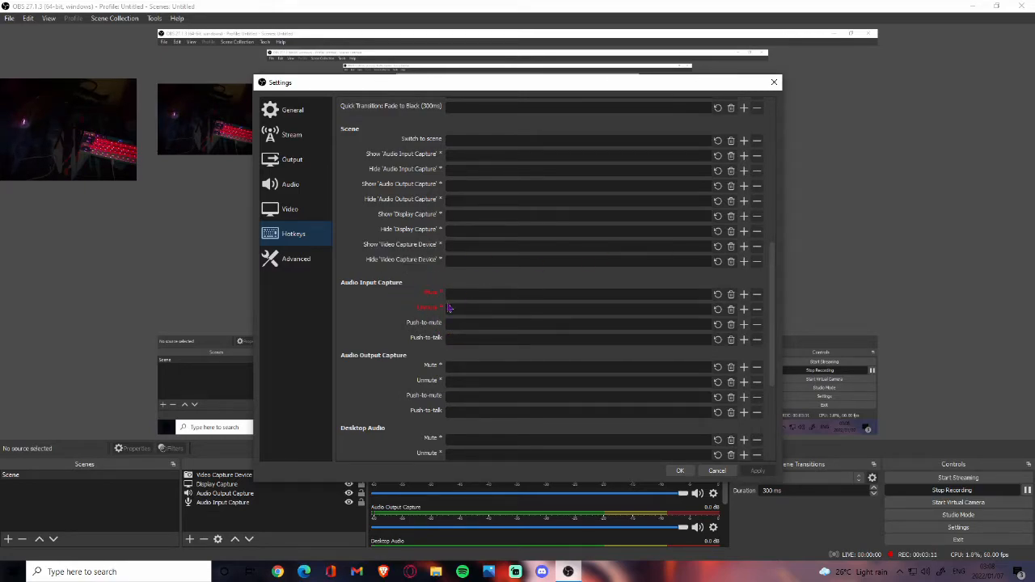
scroll(417, 326, "up", 7)
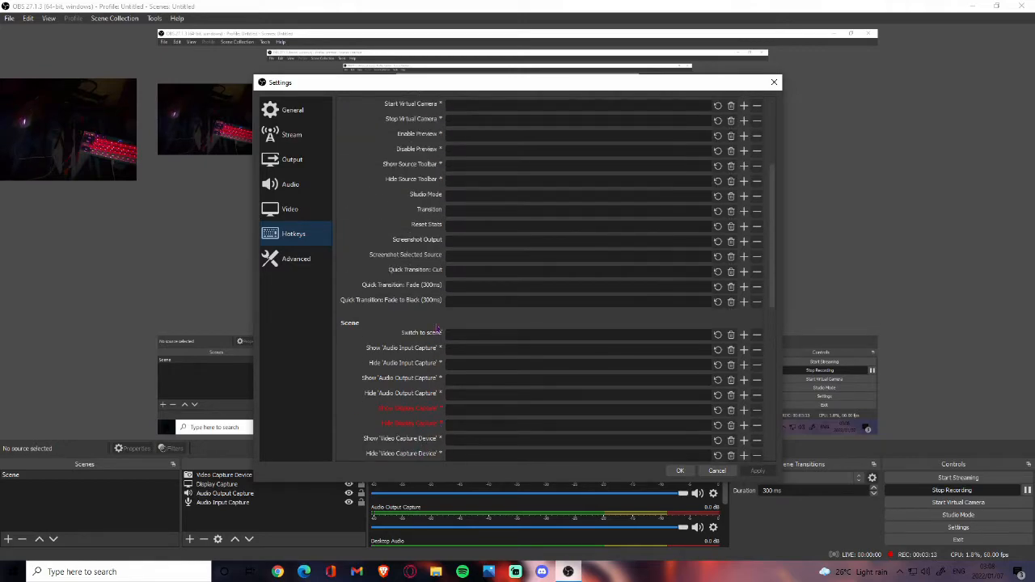
scroll(417, 326, "up", 1)
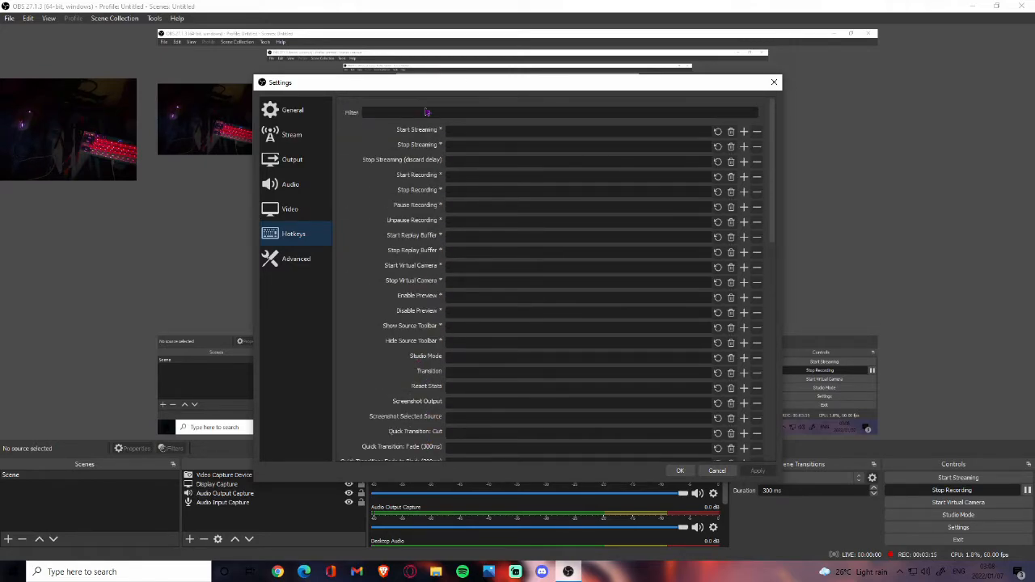
scroll(467, 265, "down", 5)
scroll(441, 260, "down", 4)
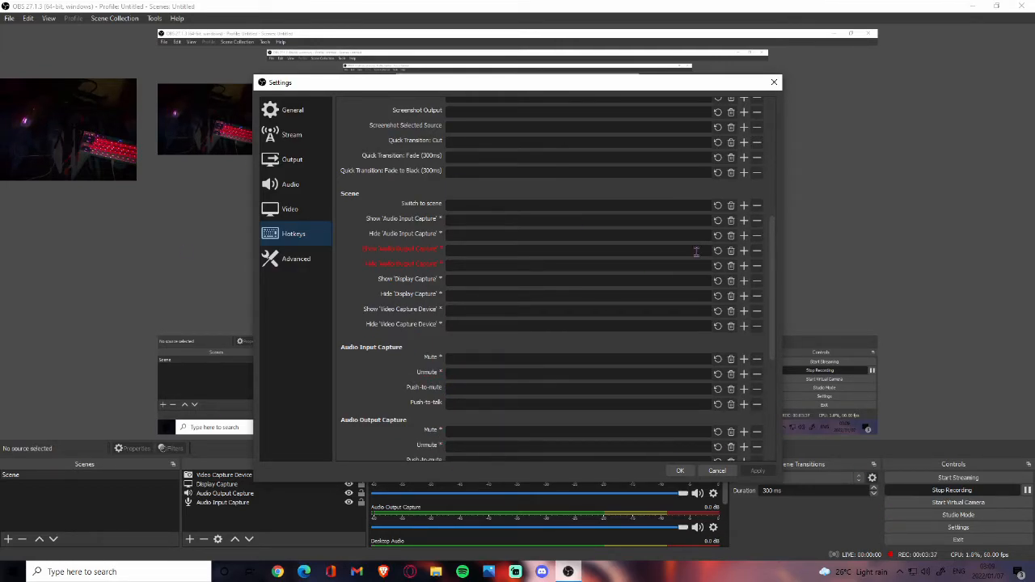
scroll(559, 307, "up", 5)
scroll(559, 307, "up", 2)
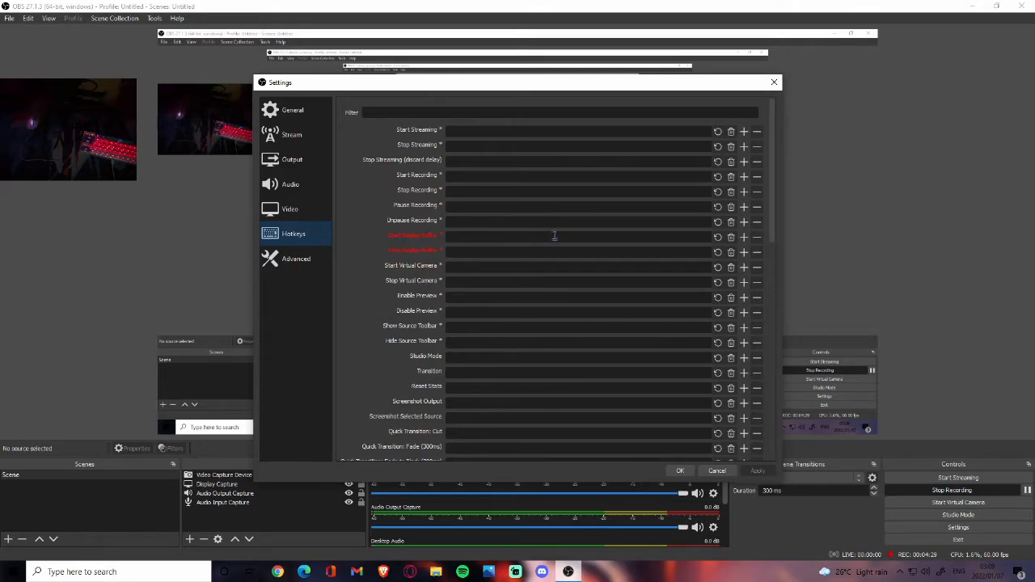
scroll(597, 277, "down", 1)
scroll(526, 324, "down", 1)
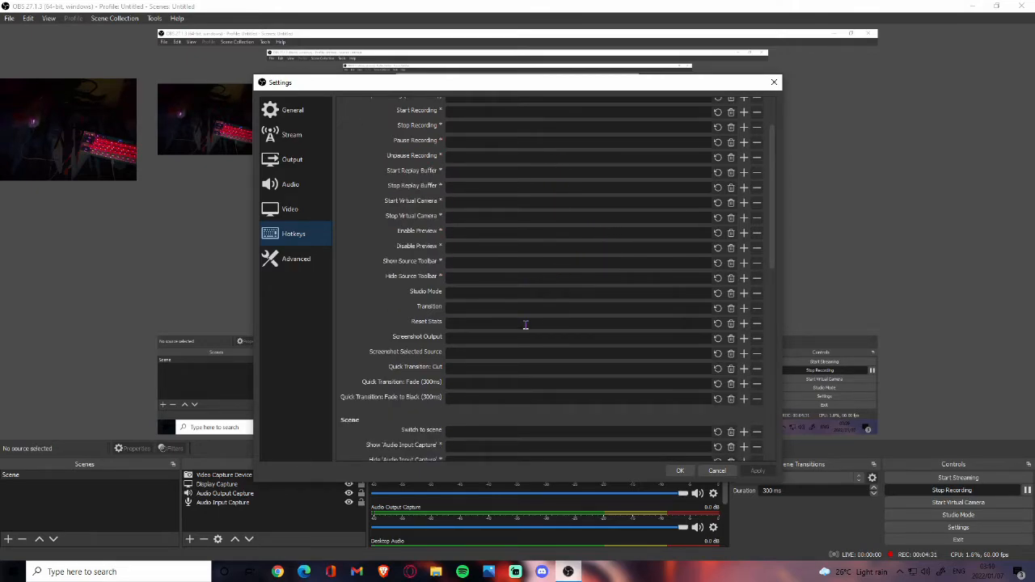
scroll(528, 324, "down", 10)
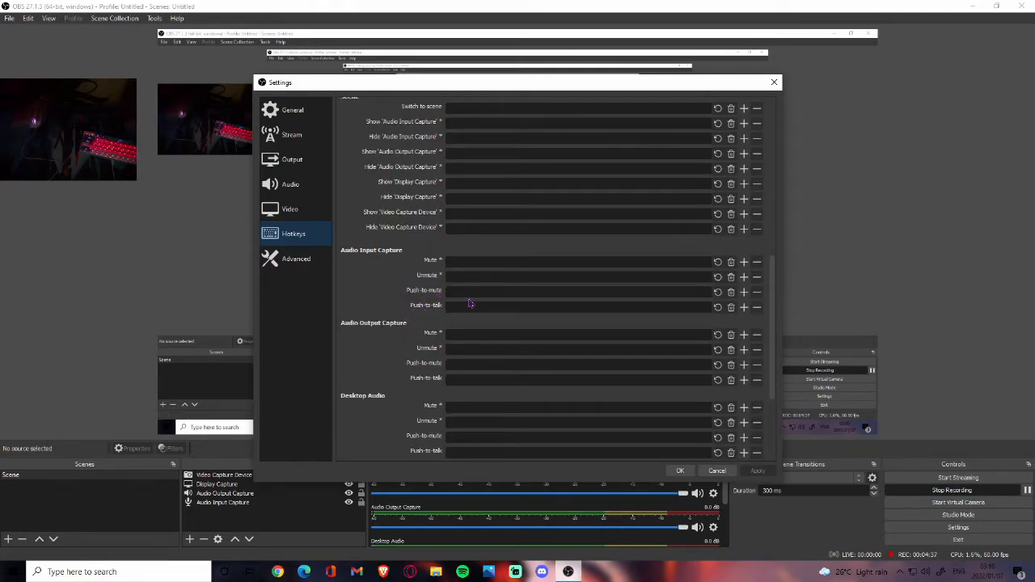
scroll(474, 306, "down", 5)
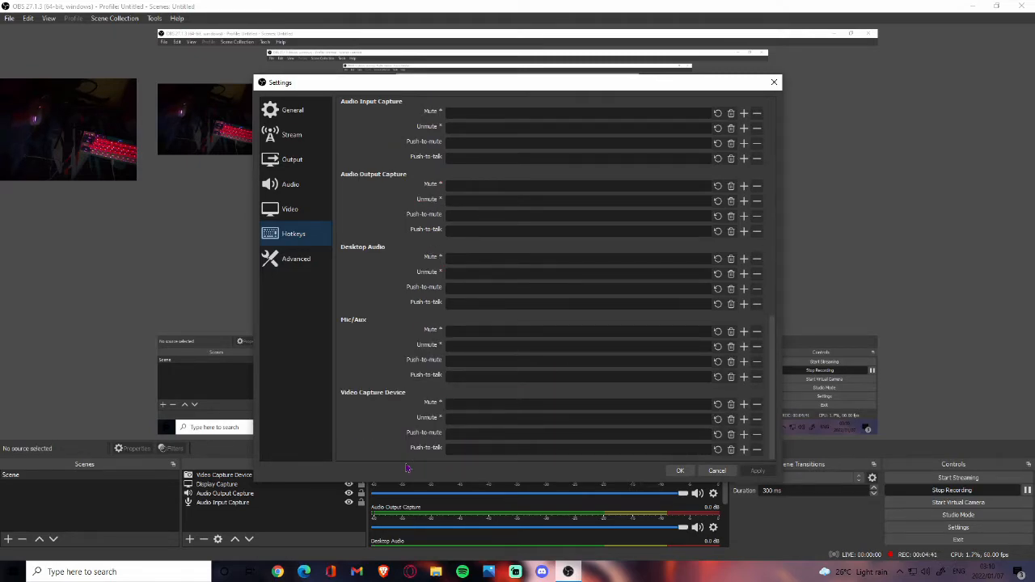
scroll(415, 328, "up", 2)
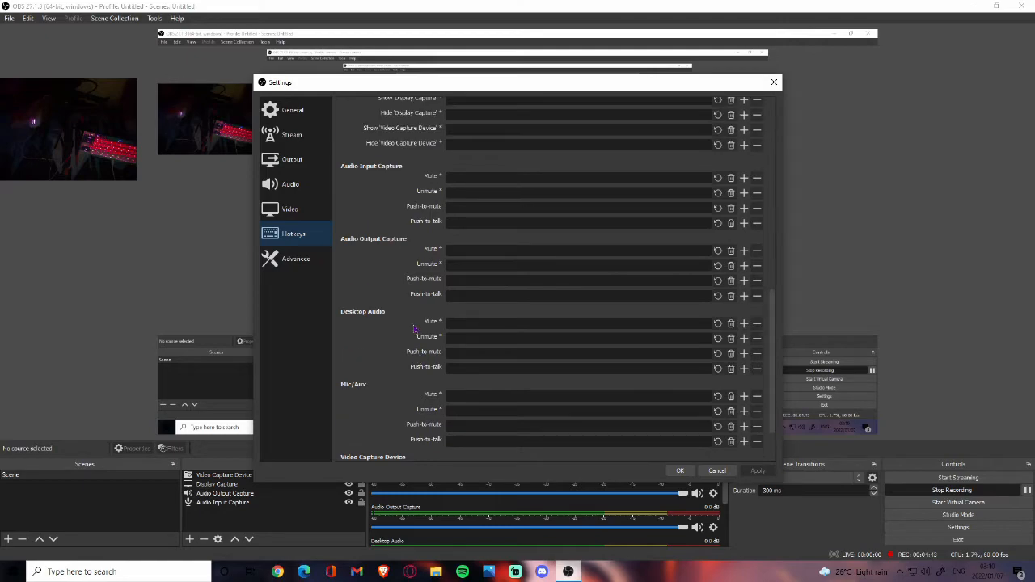
scroll(458, 333, "up", 8)
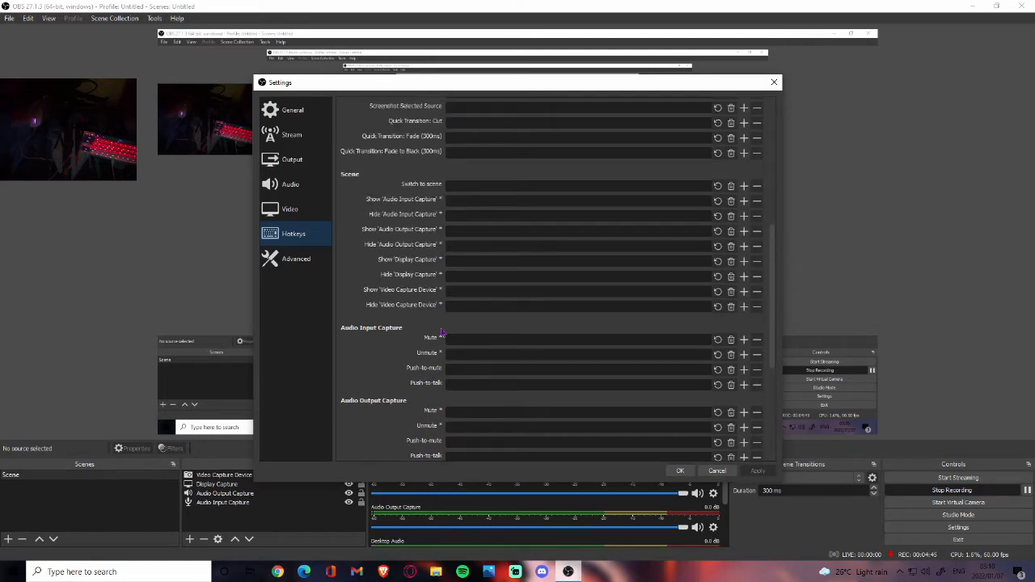
scroll(461, 306, "up", 4)
- Review the advanced settings and set the automatic reconnect retry delay to 1 s
left_click(307, 258)
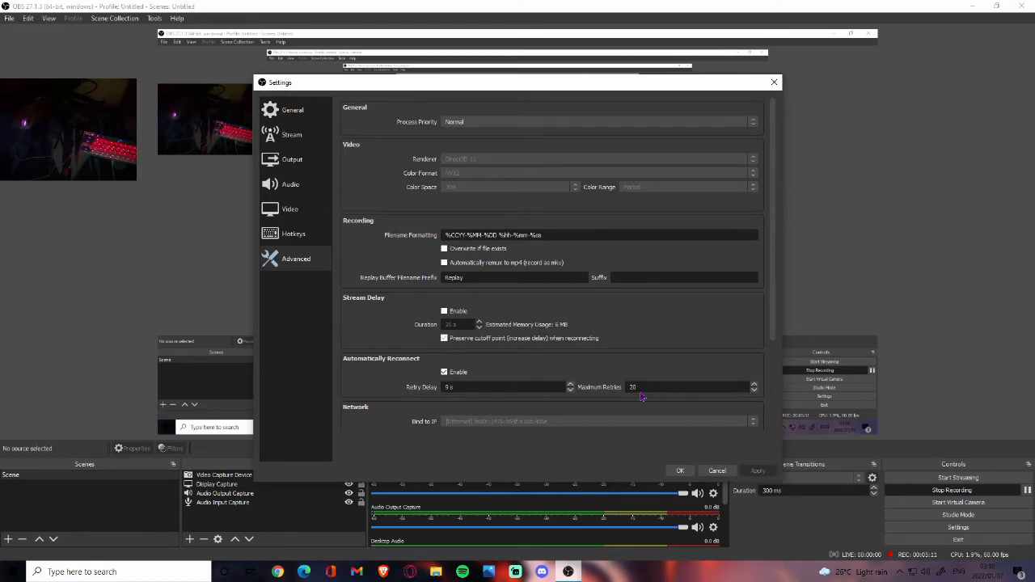
scroll(584, 372, "down", 5)
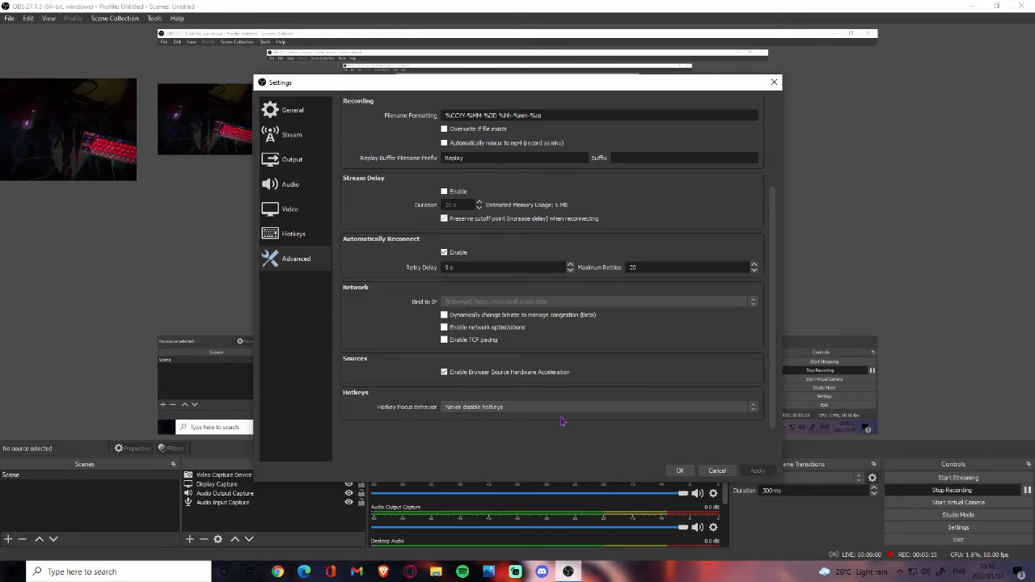
scroll(568, 383, "up", 5)
scroll(570, 386, "down", 8)
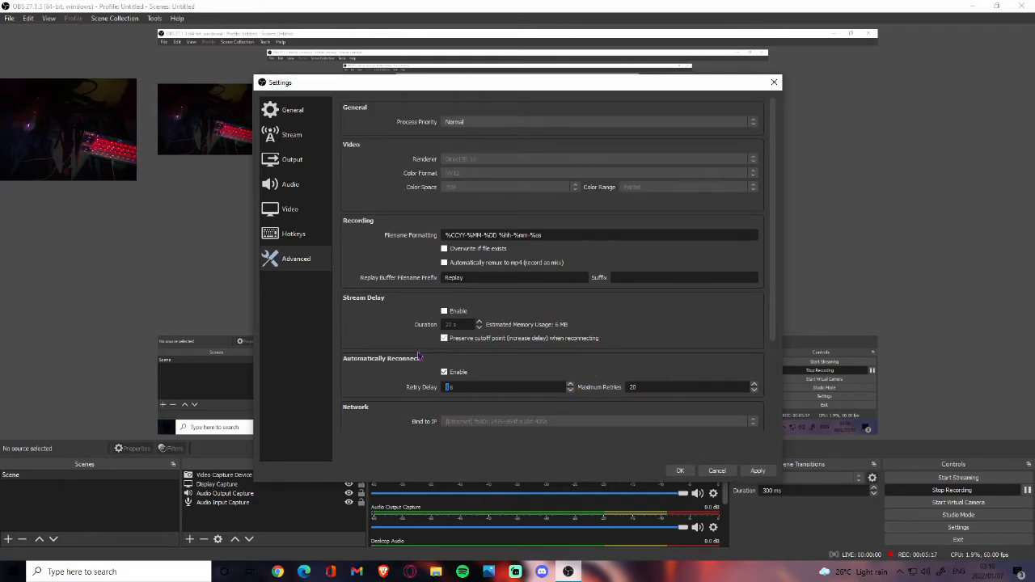
- Check the hotkey focus behavior options in the advanced settings and choose Never disable hotkeys
scroll(517, 400, "down", 5)
left_click(525, 409)
left_click(526, 415)
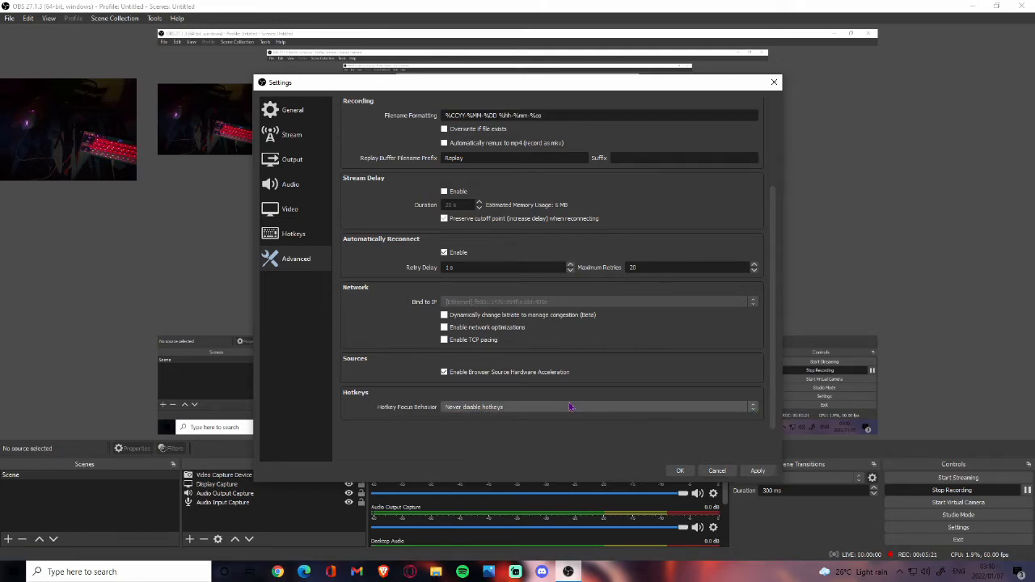
left_click(570, 407)
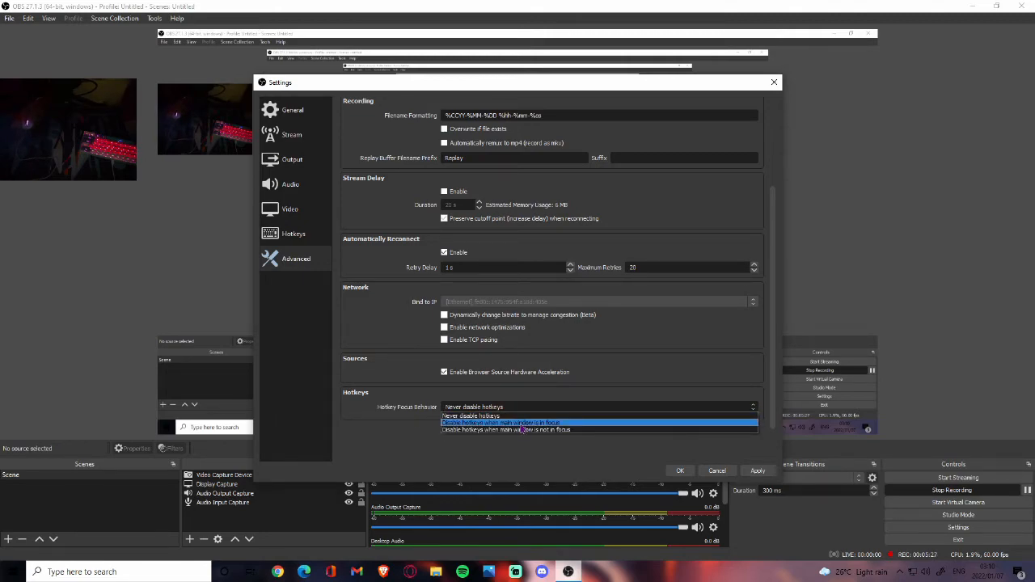
left_click(655, 408)
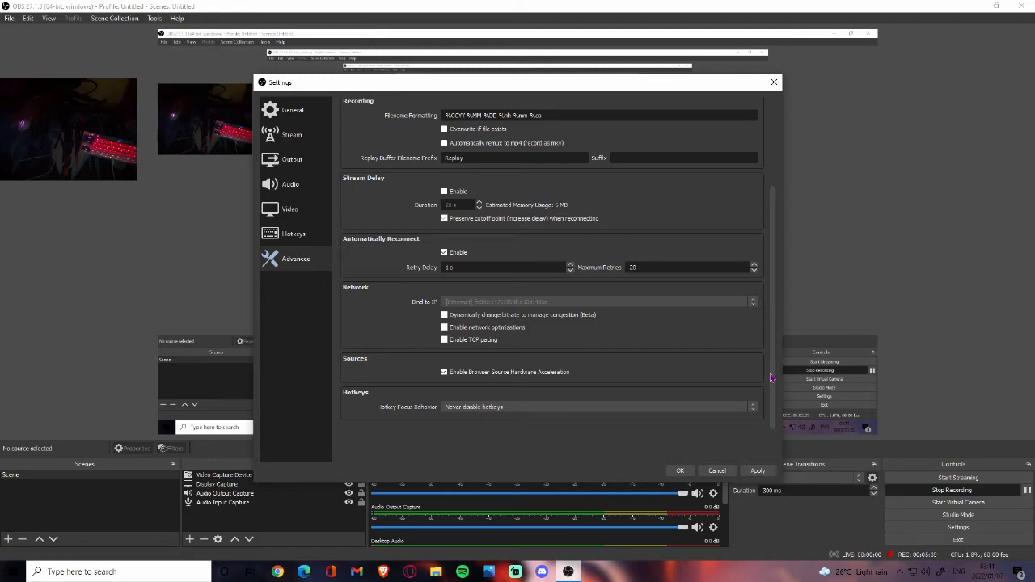
left_click(682, 408)
left_click(699, 410)
scroll(477, 355, "up", 1)
scroll(515, 385, "down", 1)
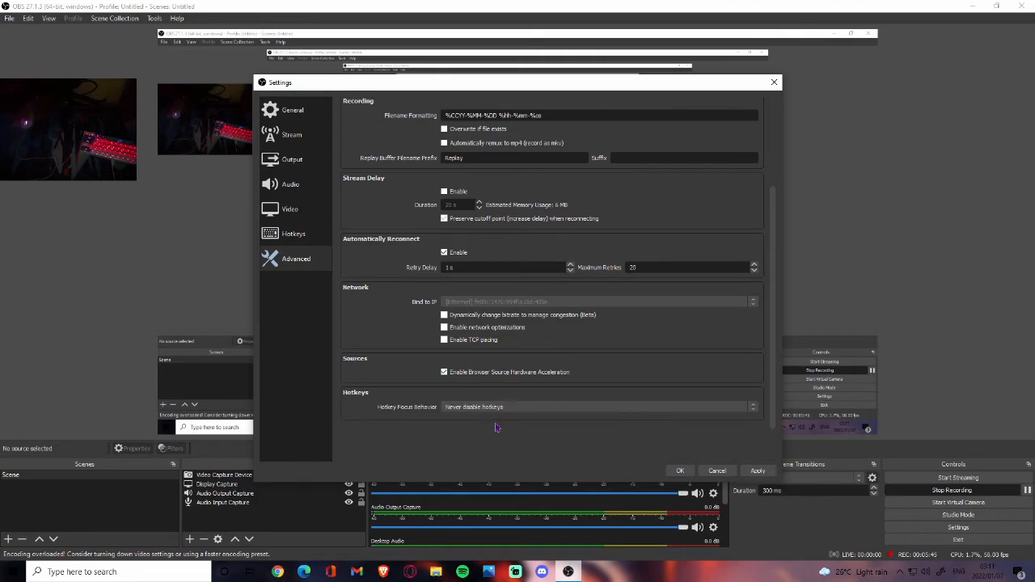
scroll(618, 416, "up", 4)
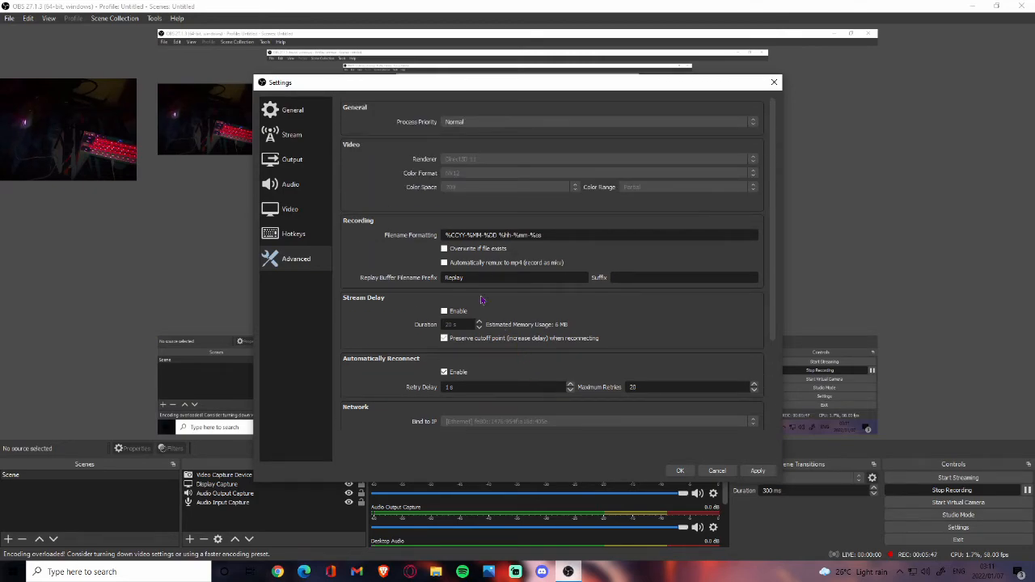
- Try the Rachni interface theme in the general settings and set the theme to Acri
left_click(303, 110)
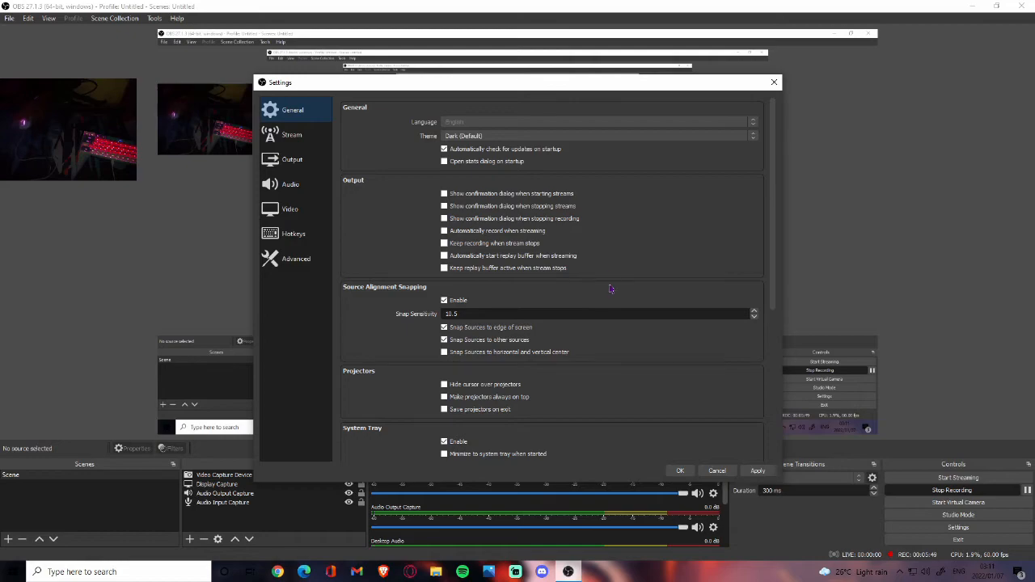
left_click(484, 136)
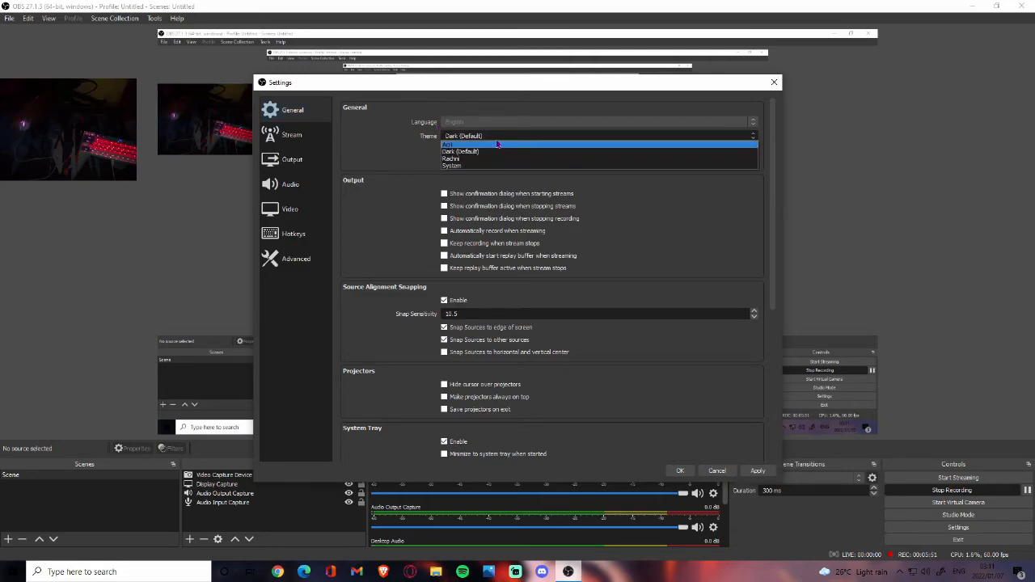
left_click(494, 151)
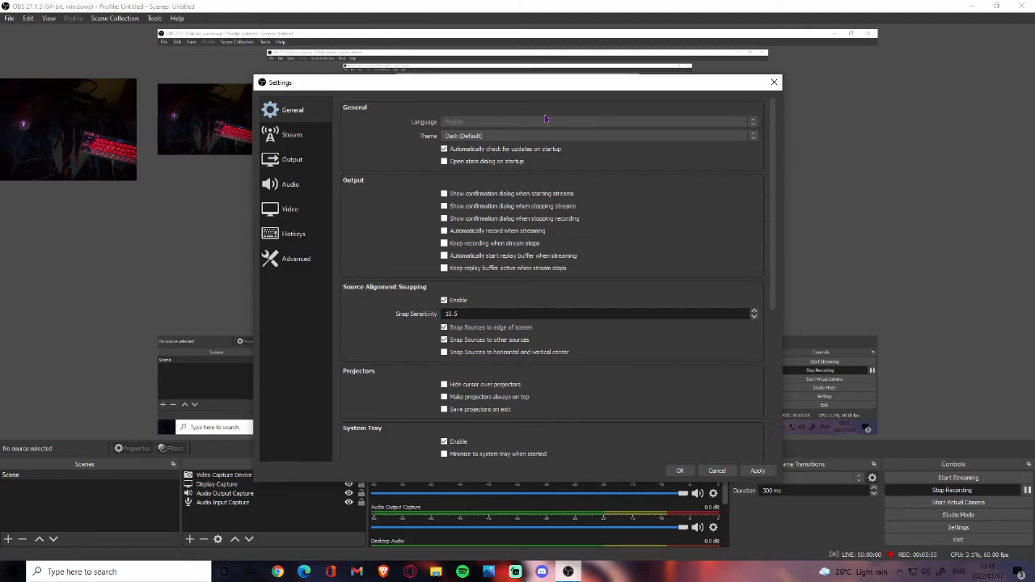
left_click(560, 137)
left_click(565, 162)
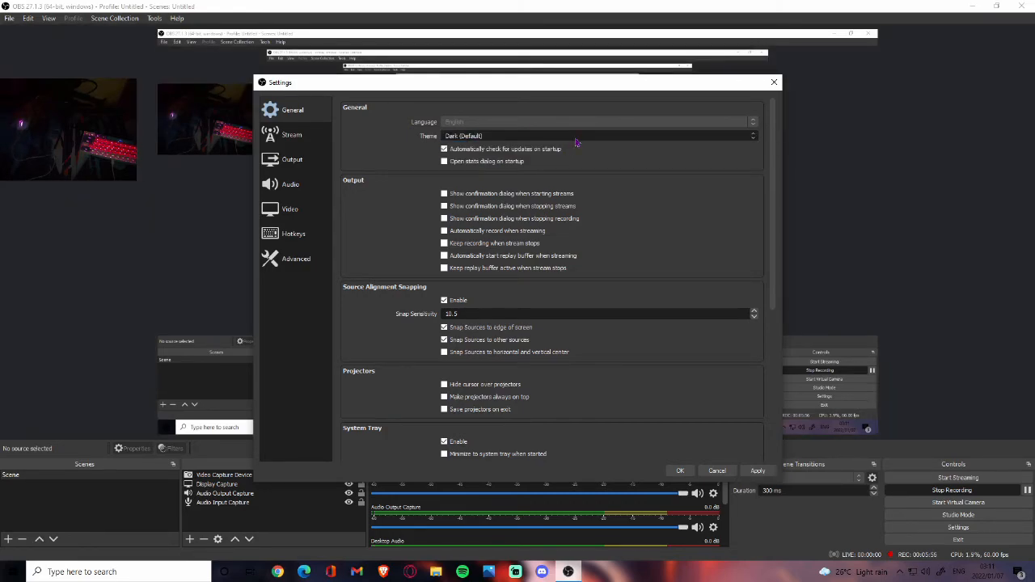
scroll(573, 135, "down", 1)
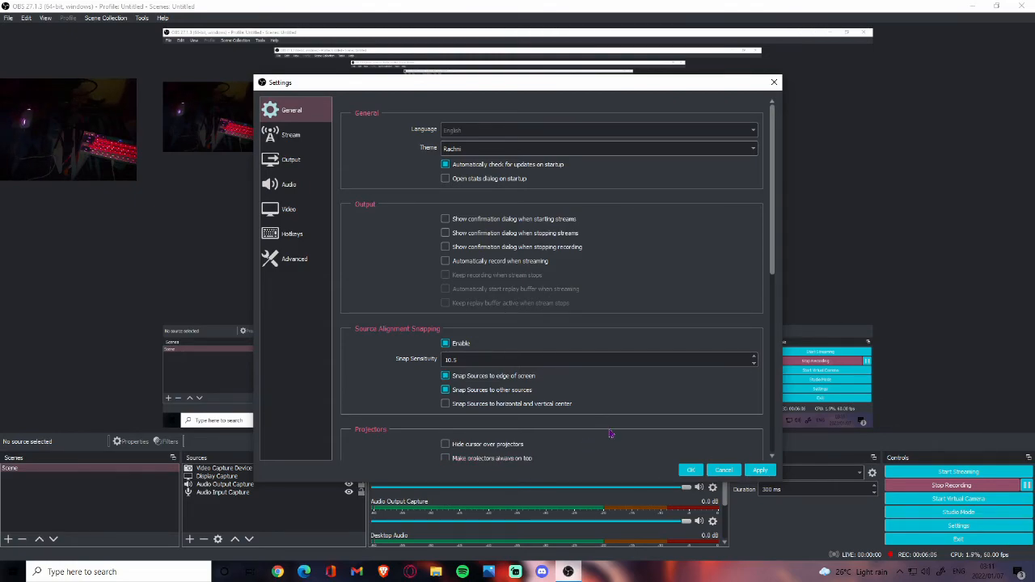
left_click(499, 149)
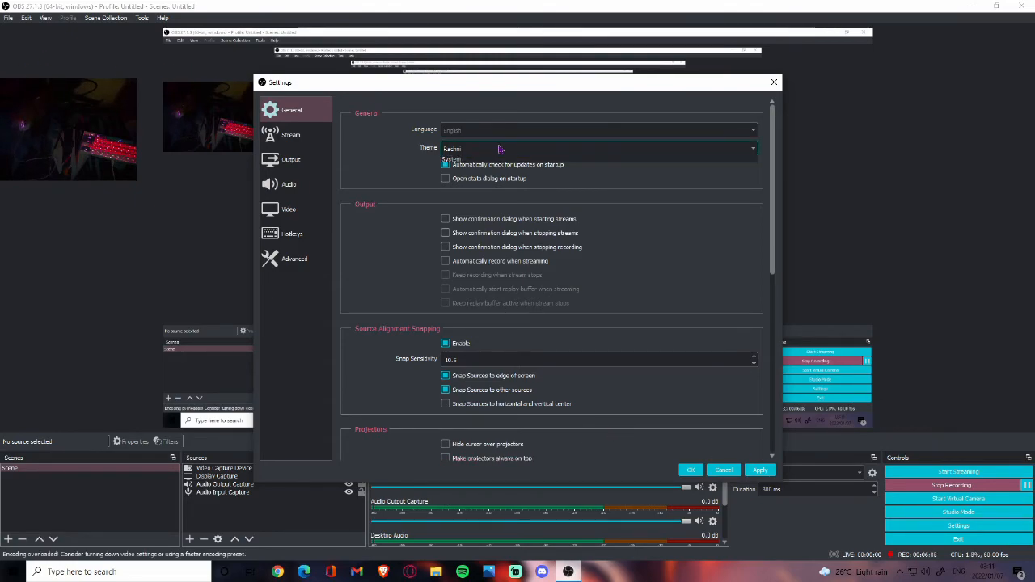
left_click(481, 164)
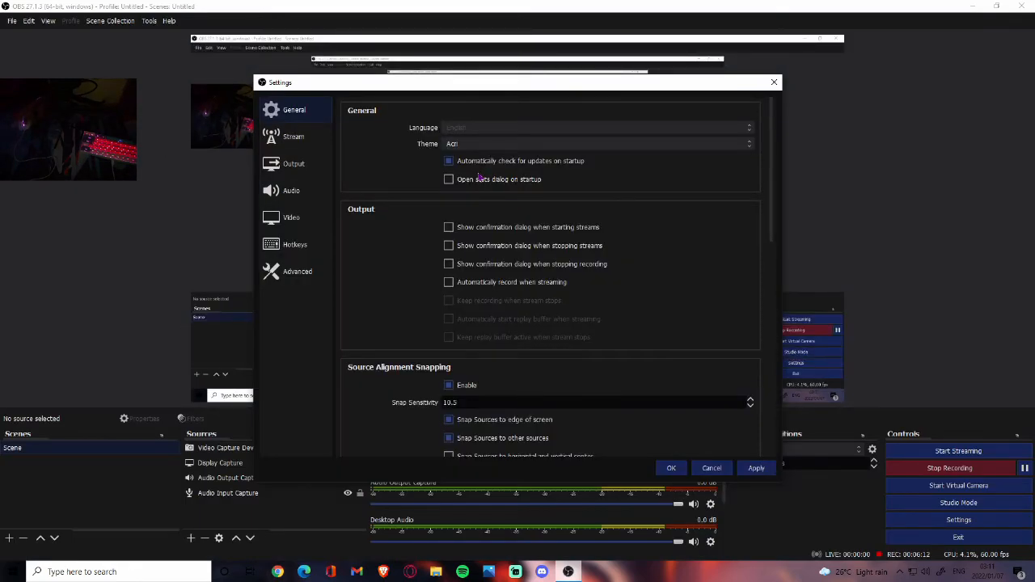
- Try the System interface theme in the general settings and set the theme to Dark (Default)
left_click(542, 145)
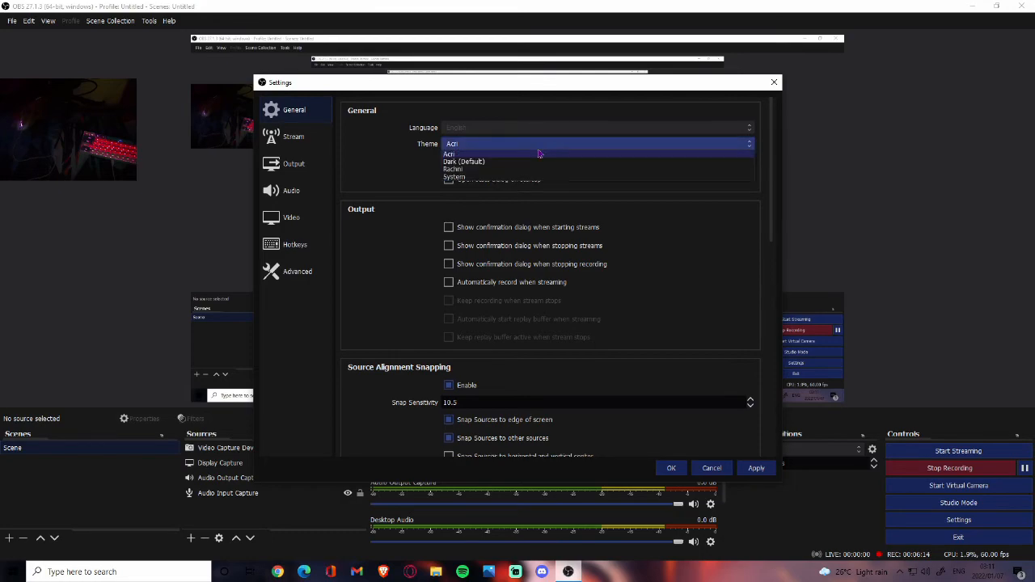
left_click(493, 177)
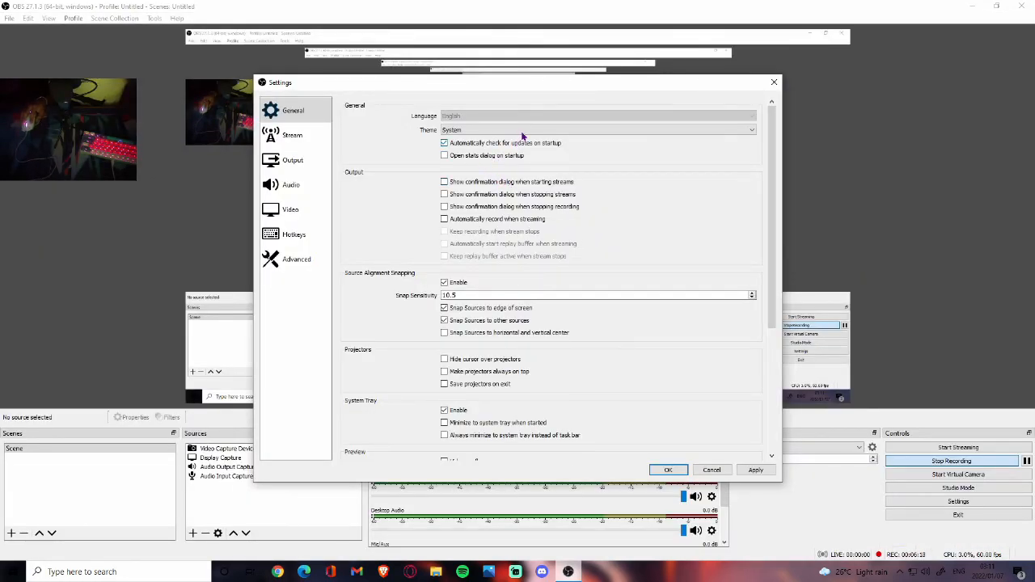
left_click(525, 132)
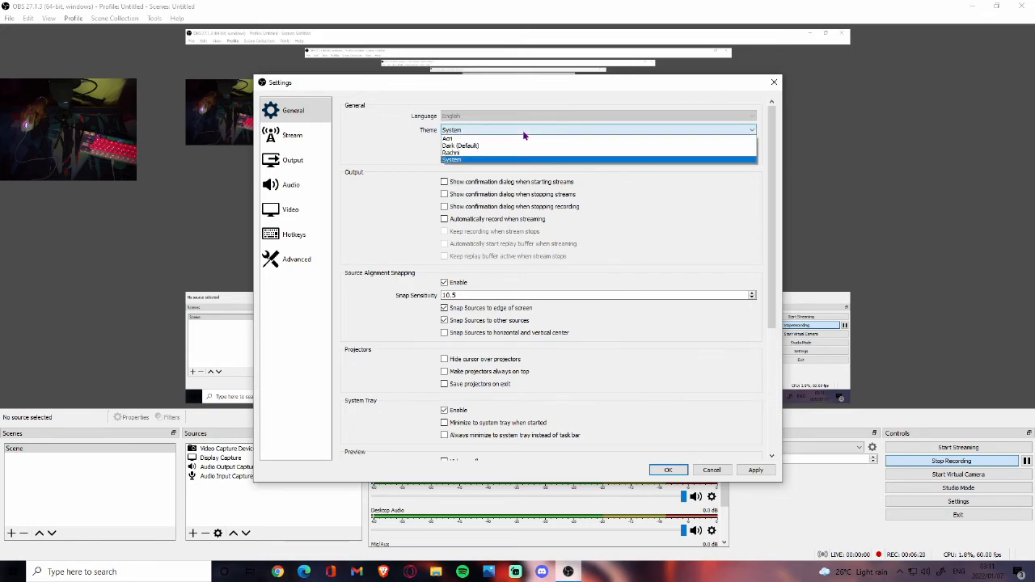
left_click(475, 146)
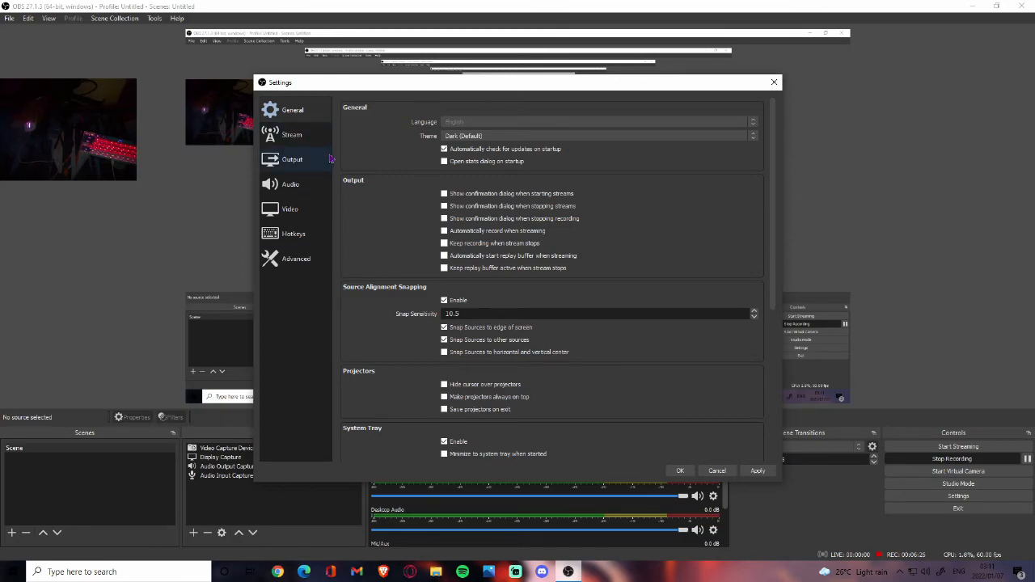
- Look over the streaming service options in the stream settings, leaving Twitch as the service
left_click(314, 136)
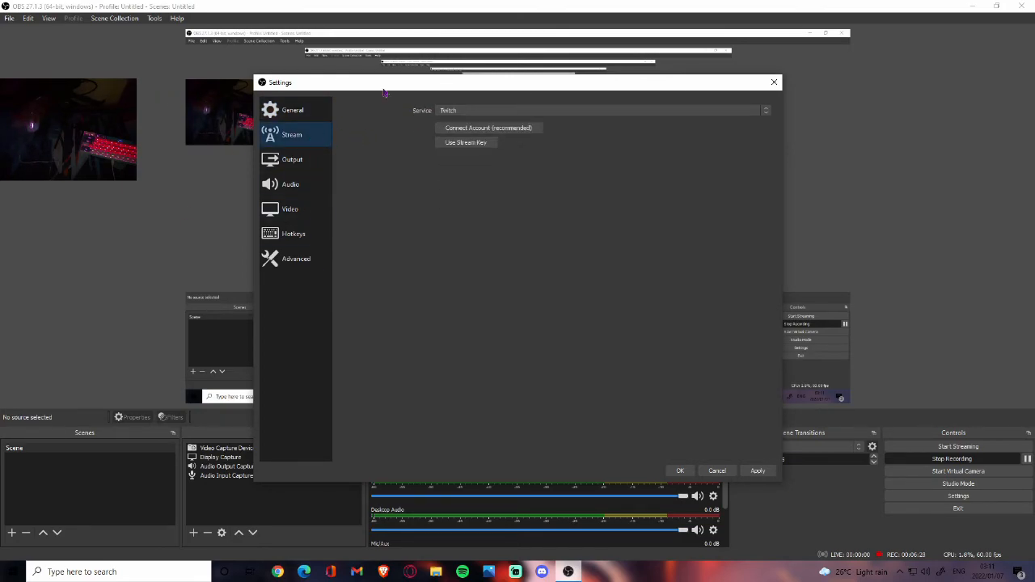
left_click(495, 111)
left_click(499, 119)
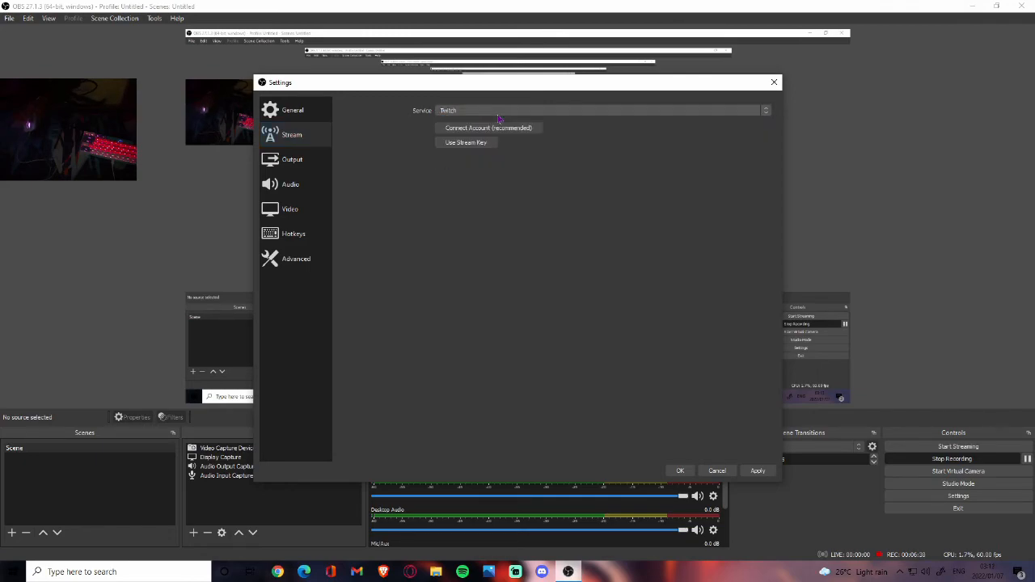
left_click(578, 110)
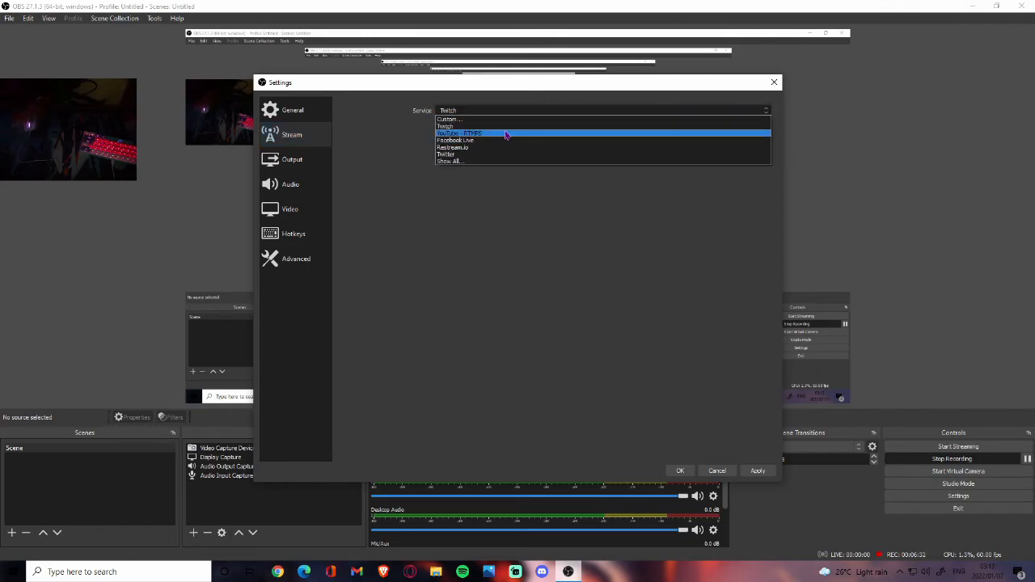
left_click(558, 119)
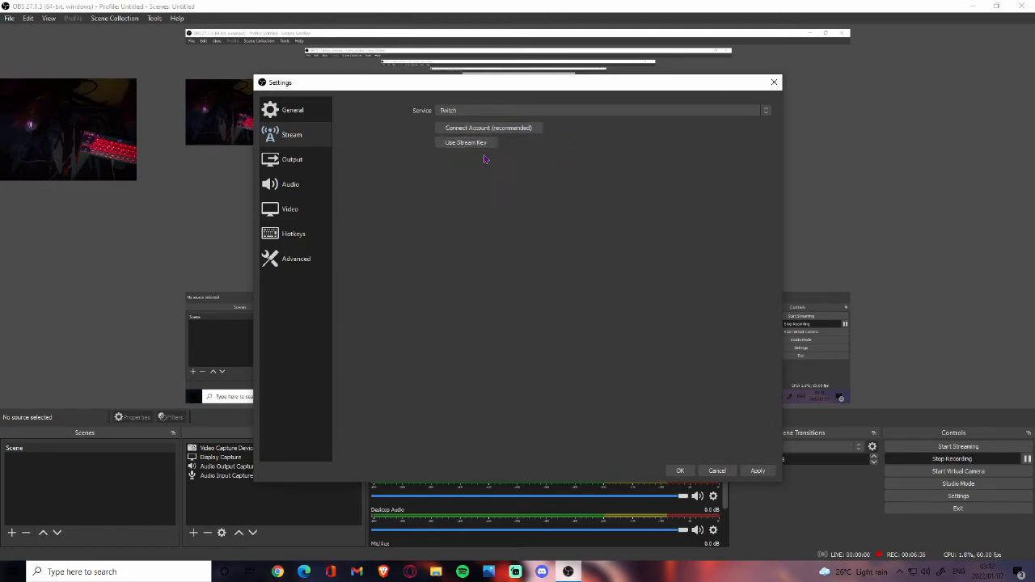
left_click(550, 114)
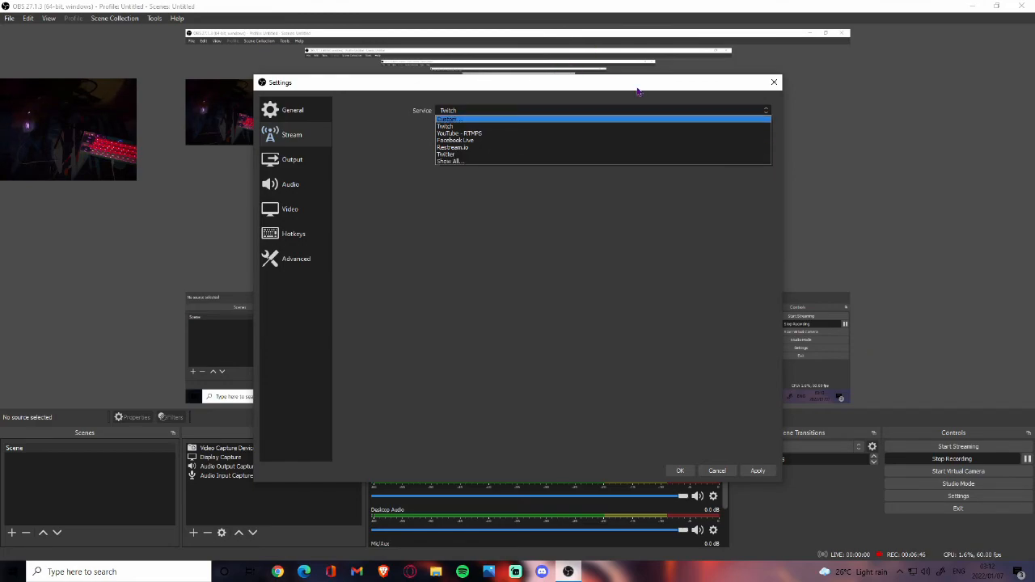
left_click(766, 111)
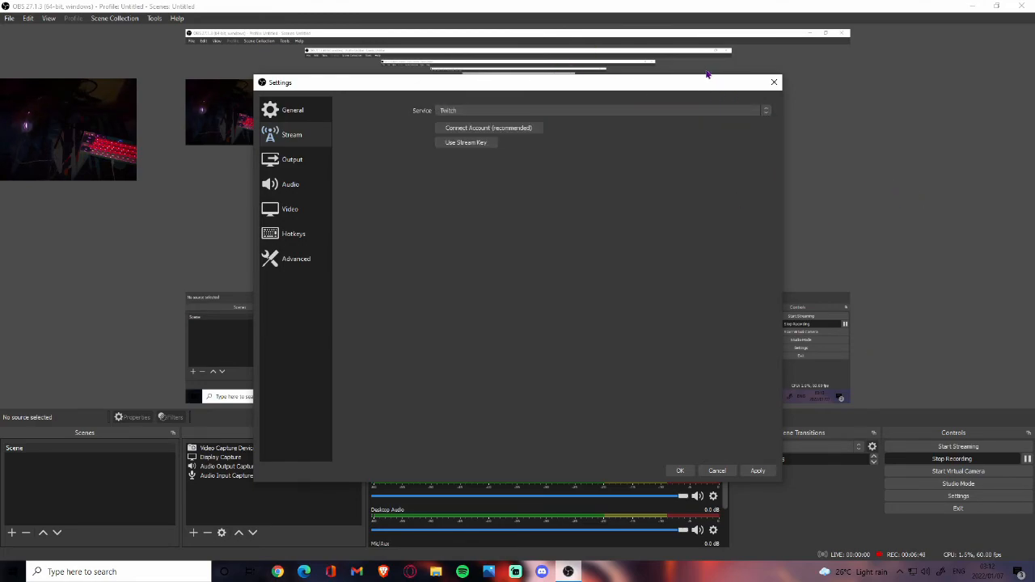
left_click(700, 112)
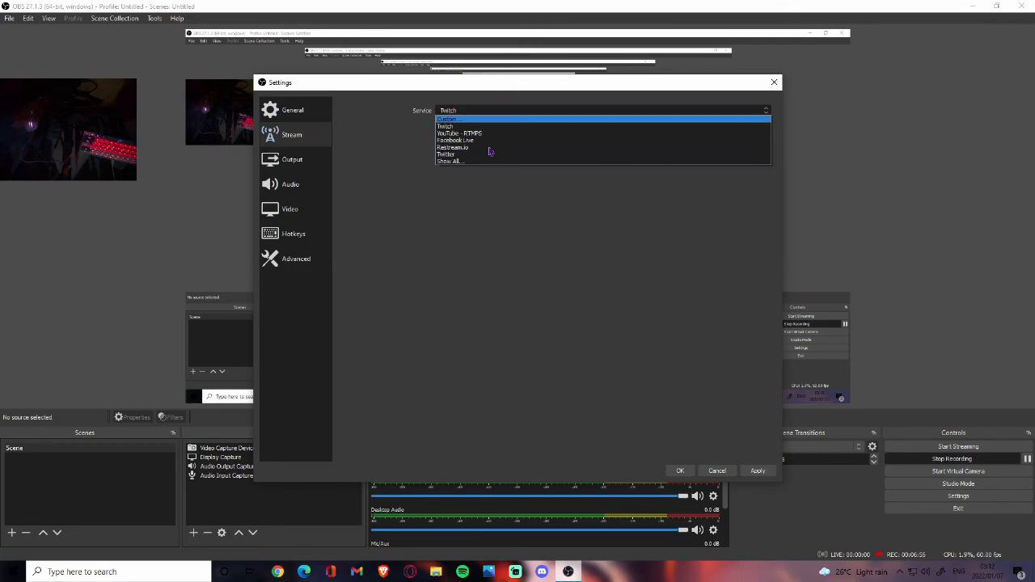
left_click(564, 112)
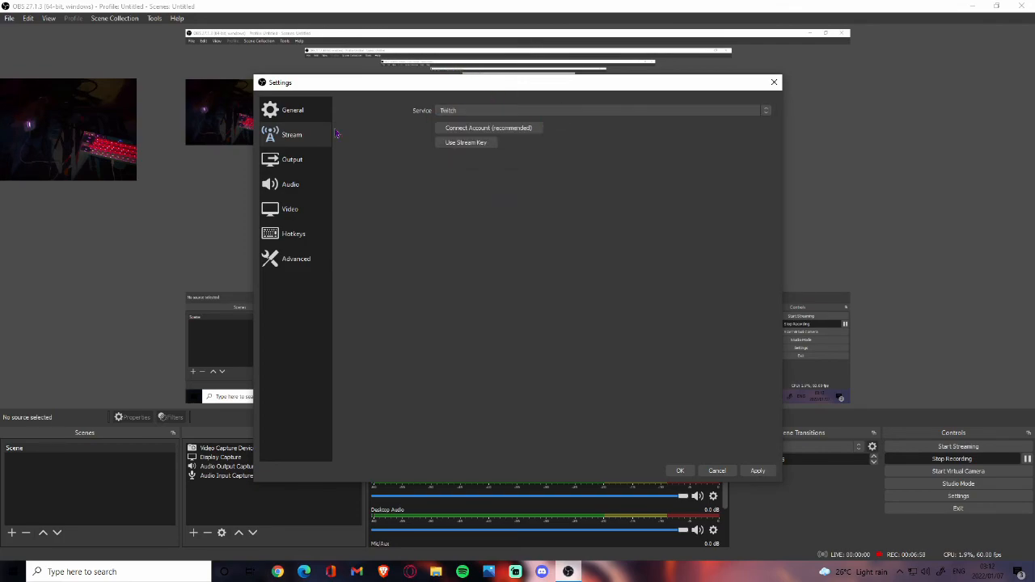
- Close the settings and choose to save the changes
left_click(773, 83)
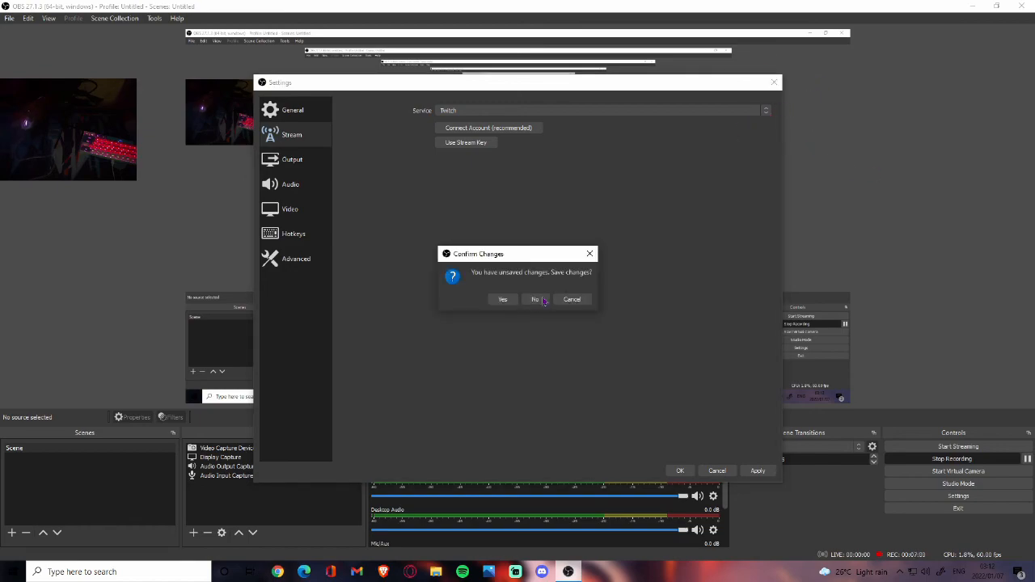
left_click(502, 300)
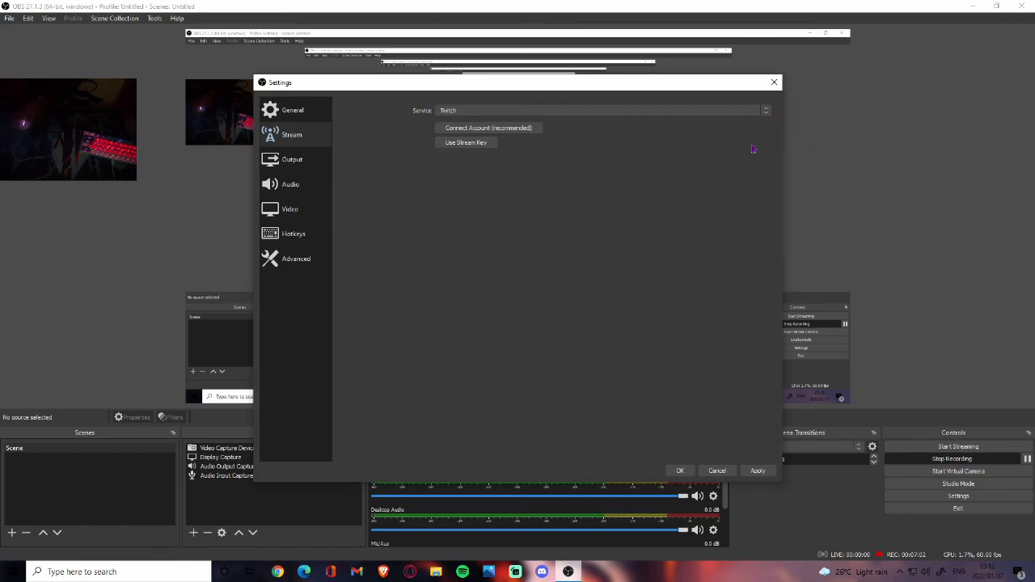